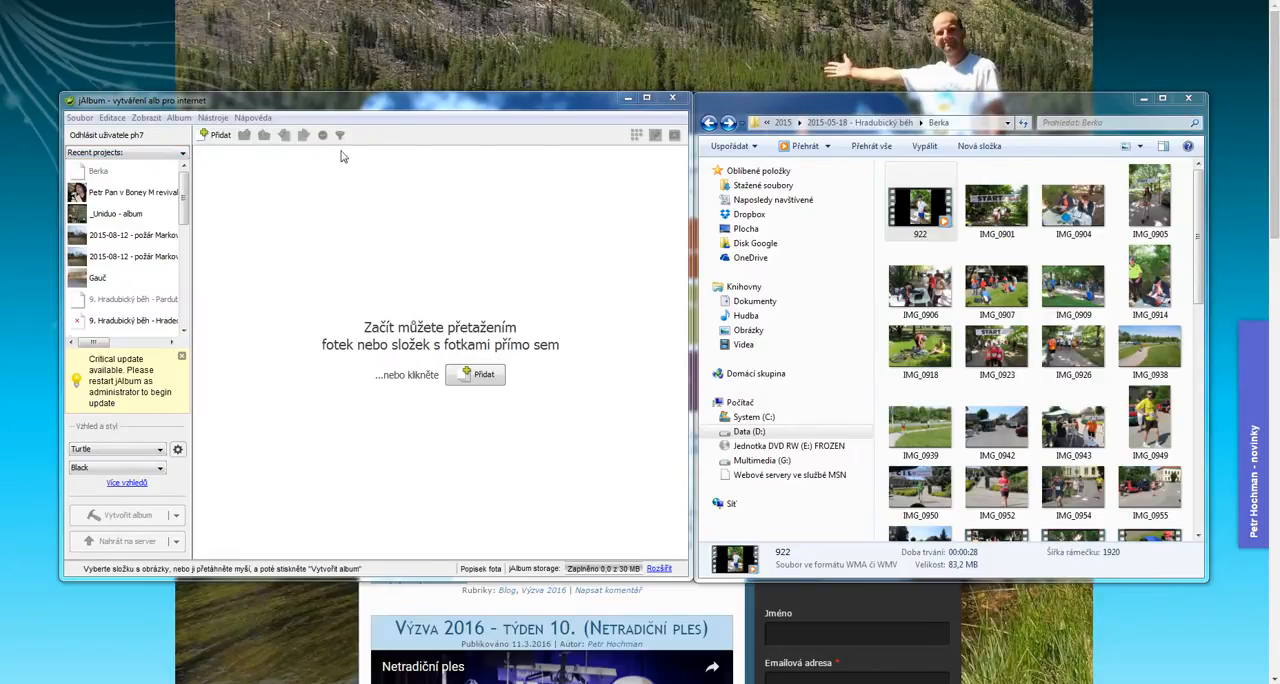
Select the photos IMG_0901 through IMG_0956 in the source folder, leaving out the video 922
{"action": "left_click_drag", "start_coordinate": [362, 101], "coordinate": [360, 106]}
{"action": "left_click", "coordinate": [920, 113]}
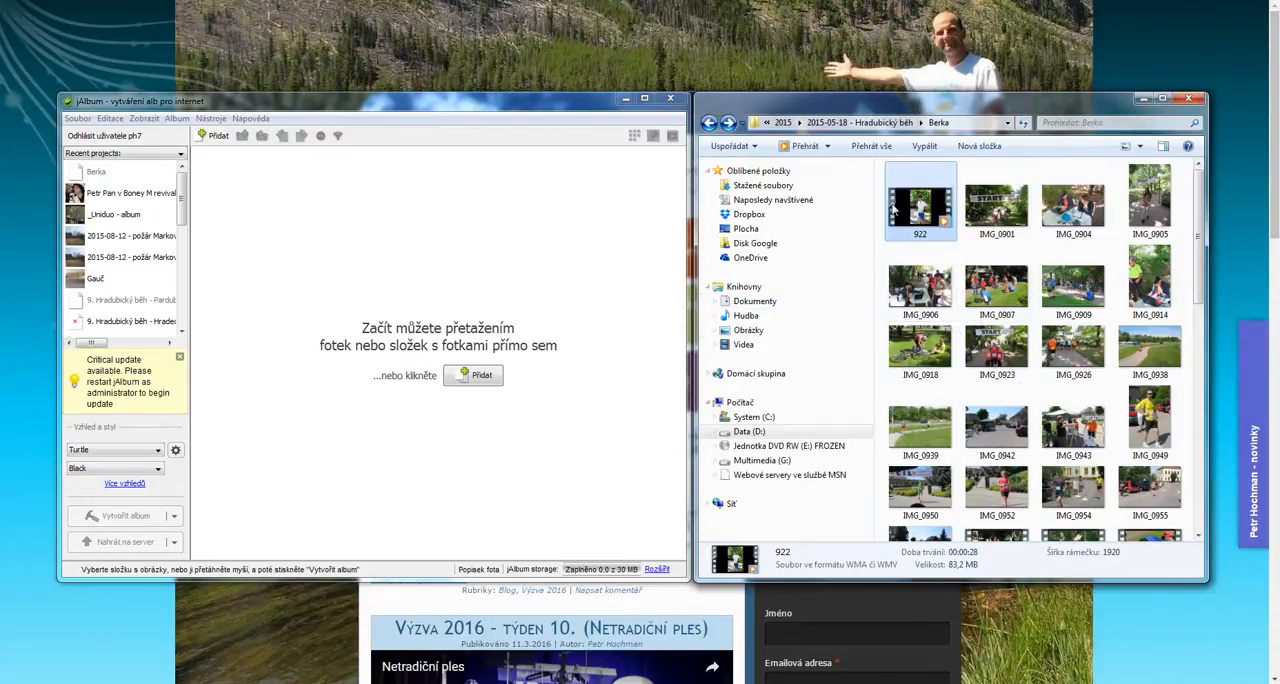
{"action": "left_click_drag", "start_coordinate": [880, 164], "coordinate": [1187, 203]}
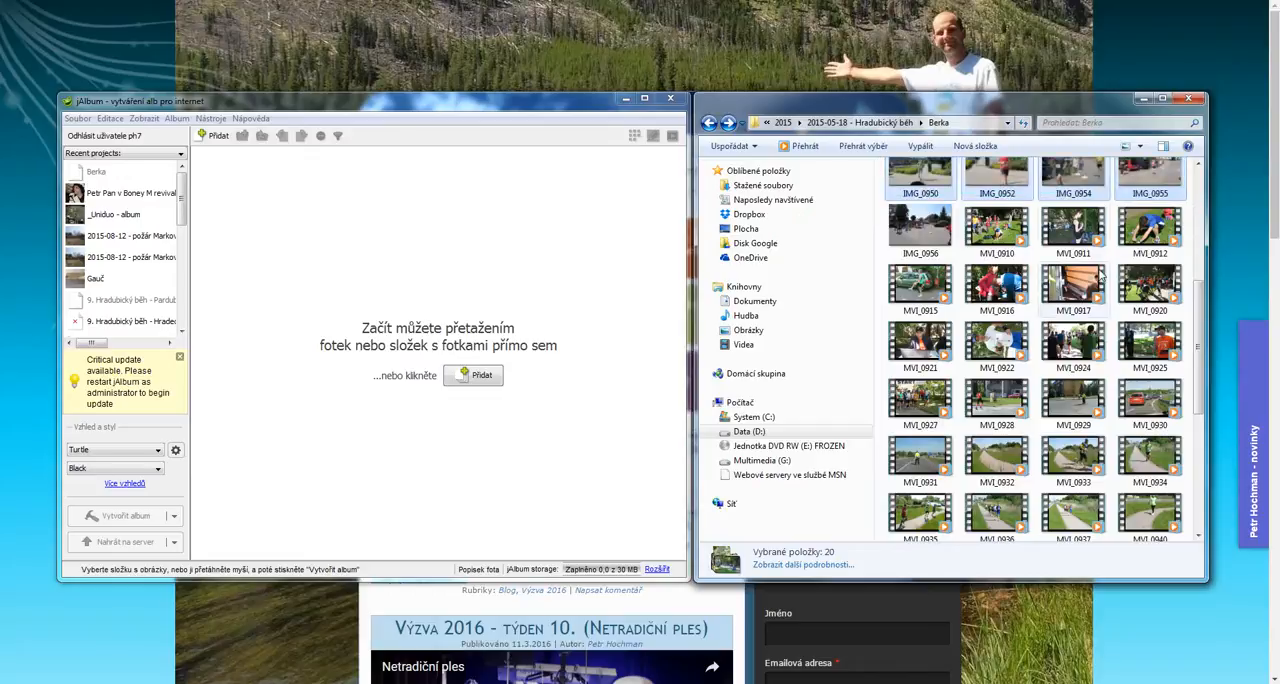
{"action": "scroll", "coordinate": [1046, 310], "scroll_direction": "up", "scroll_amount": 3}
{"action": "scroll", "coordinate": [992, 336], "scroll_direction": "down", "scroll_amount": 3}
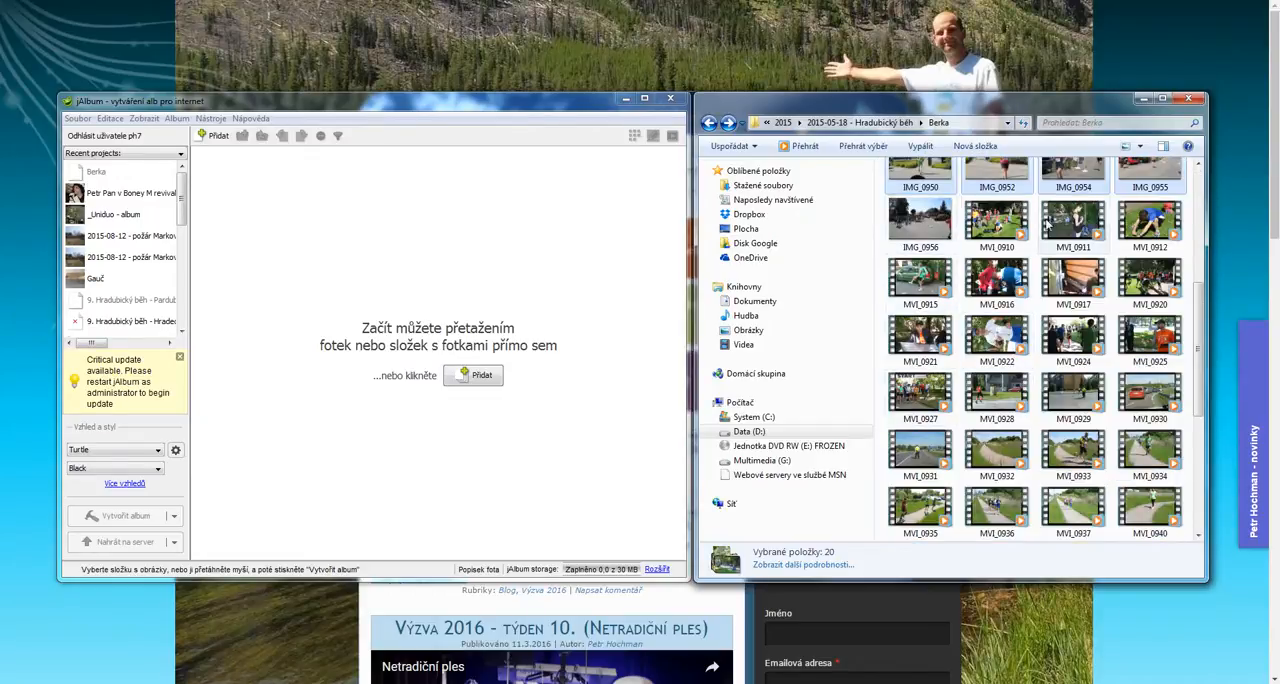
{"action": "scroll", "coordinate": [966, 236], "scroll_direction": "up", "scroll_amount": 3}
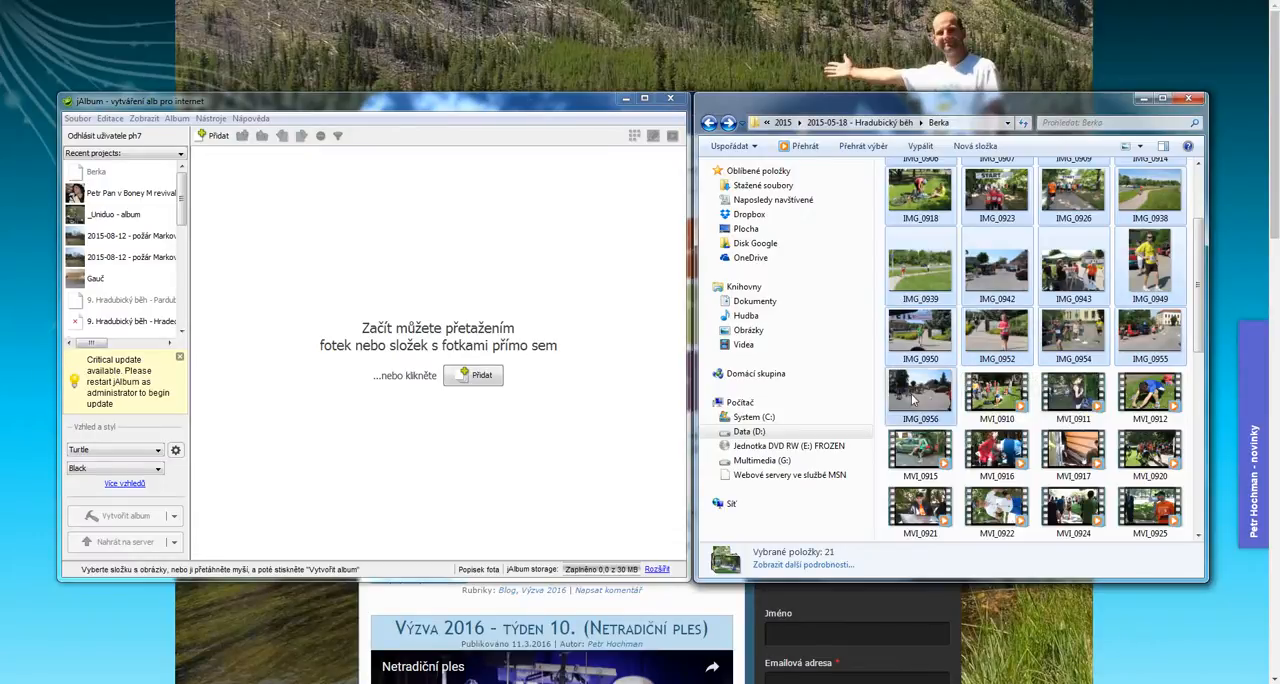
{"action": "scroll", "coordinate": [990, 366], "scroll_direction": "up", "scroll_amount": 3}
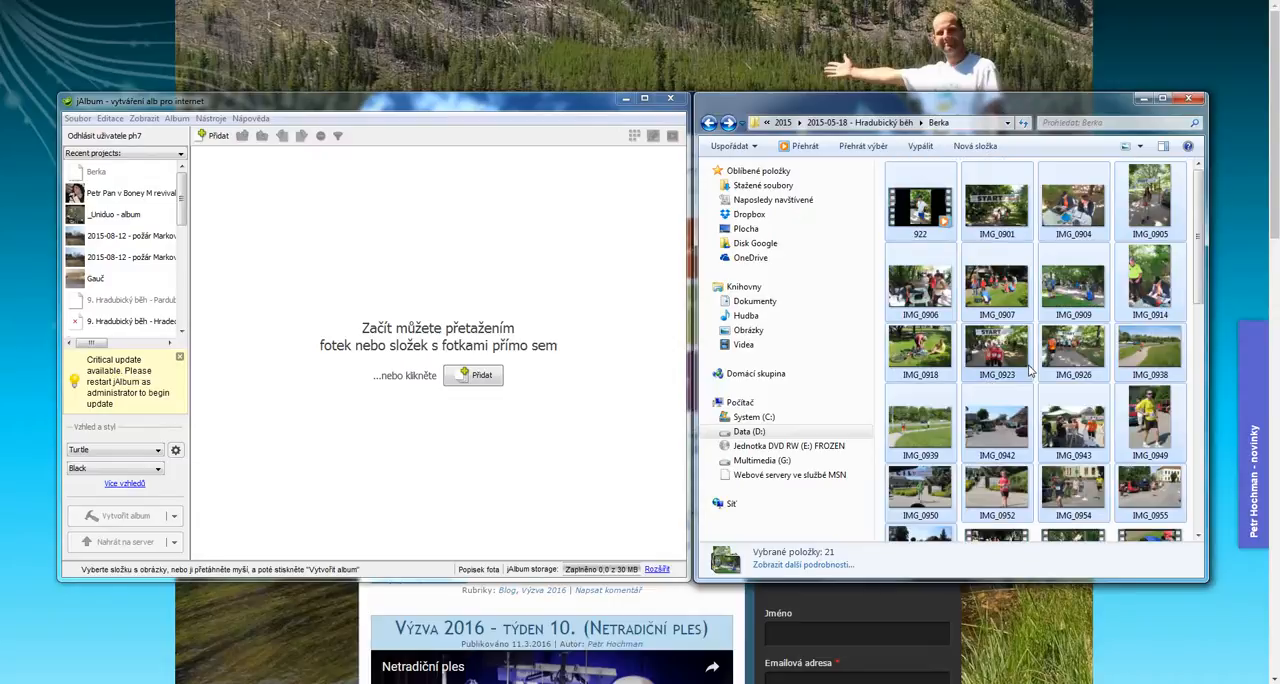
{"action": "left_click", "coordinate": [921, 210], "text": "ctrl"}
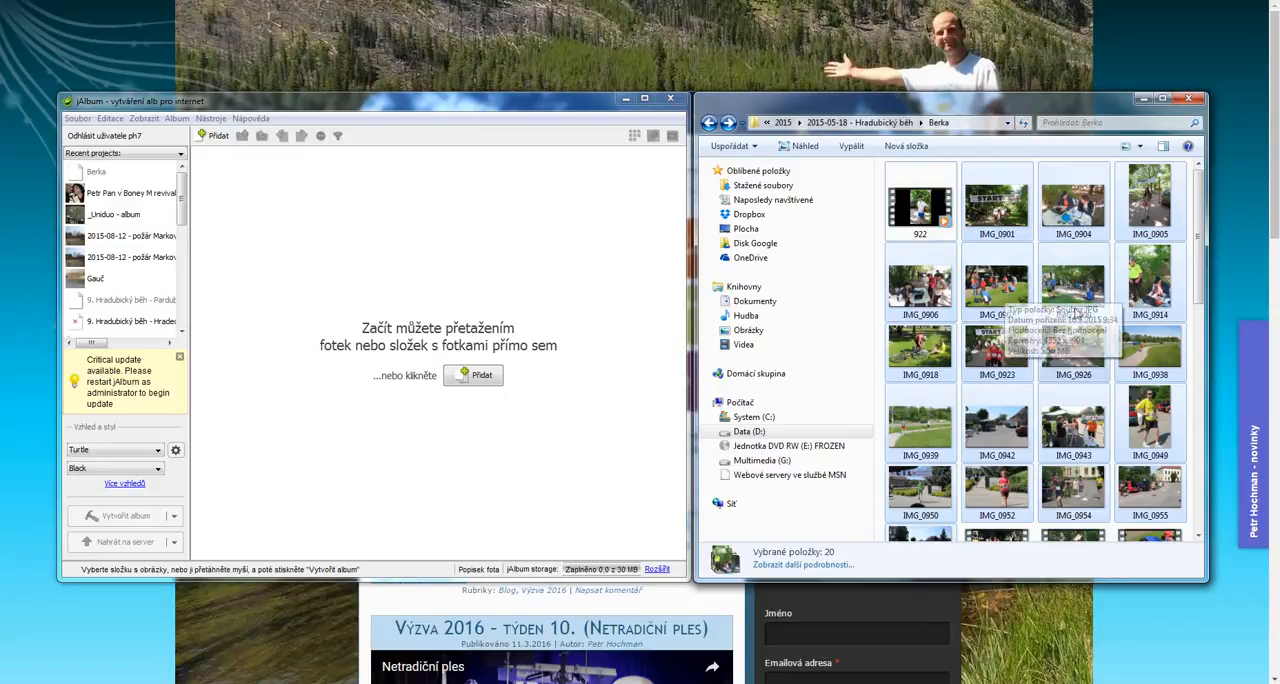
Add the selected photos to jAlbum as copies and create a new album project named "Moje foto"
{"action": "left_click_drag", "start_coordinate": [1005, 296], "coordinate": [424, 264]}
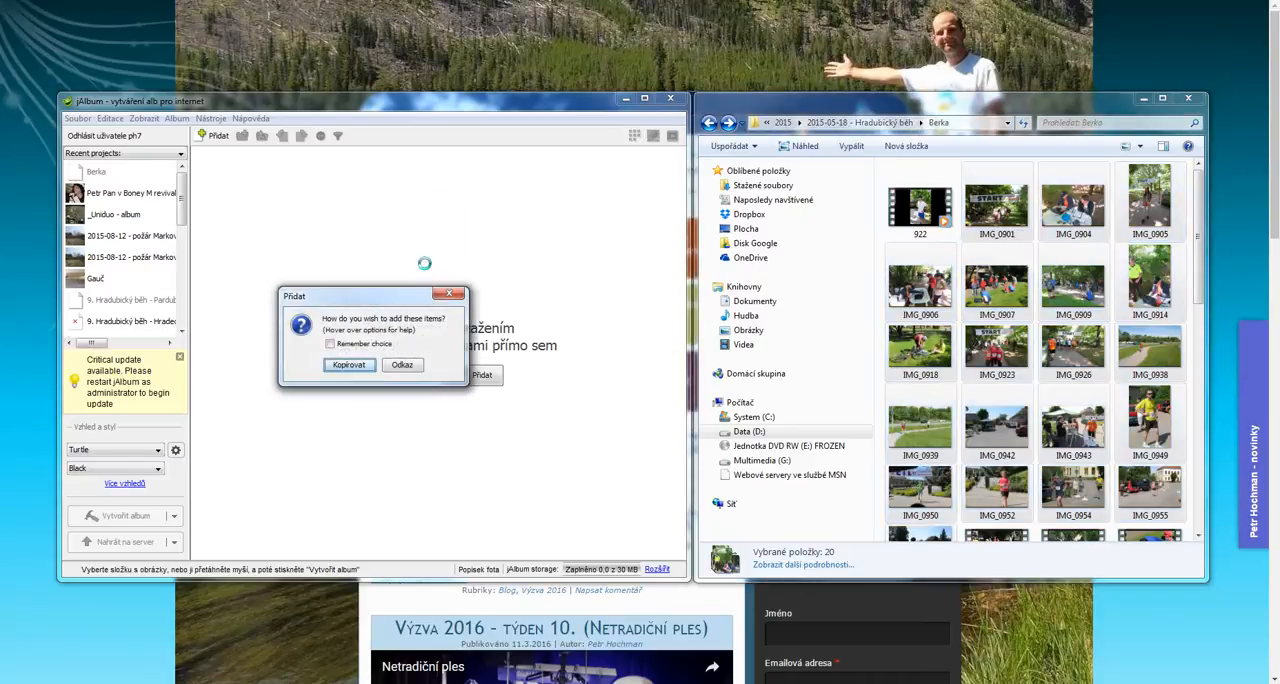
{"action": "left_click", "coordinate": [350, 366]}
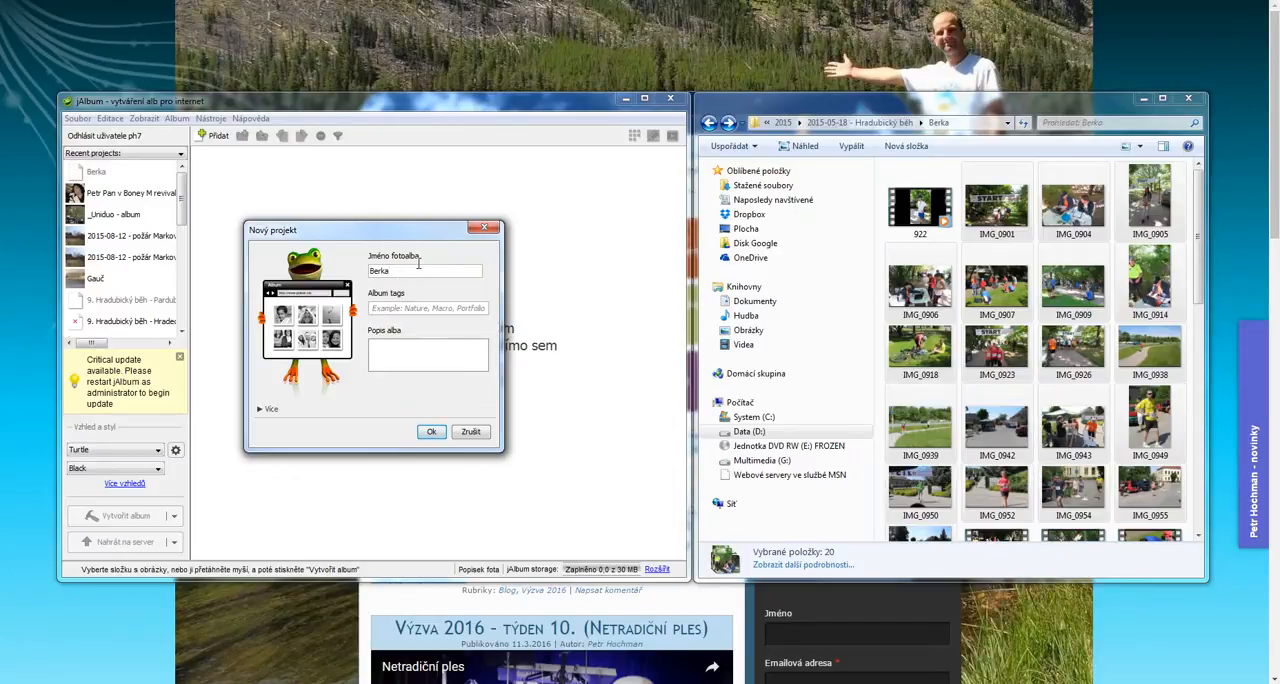
{"action": "left_click_drag", "start_coordinate": [418, 270], "coordinate": [339, 263]}
{"action": "type", "text": "Moje foto"}
{"action": "left_click", "coordinate": [431, 432]}
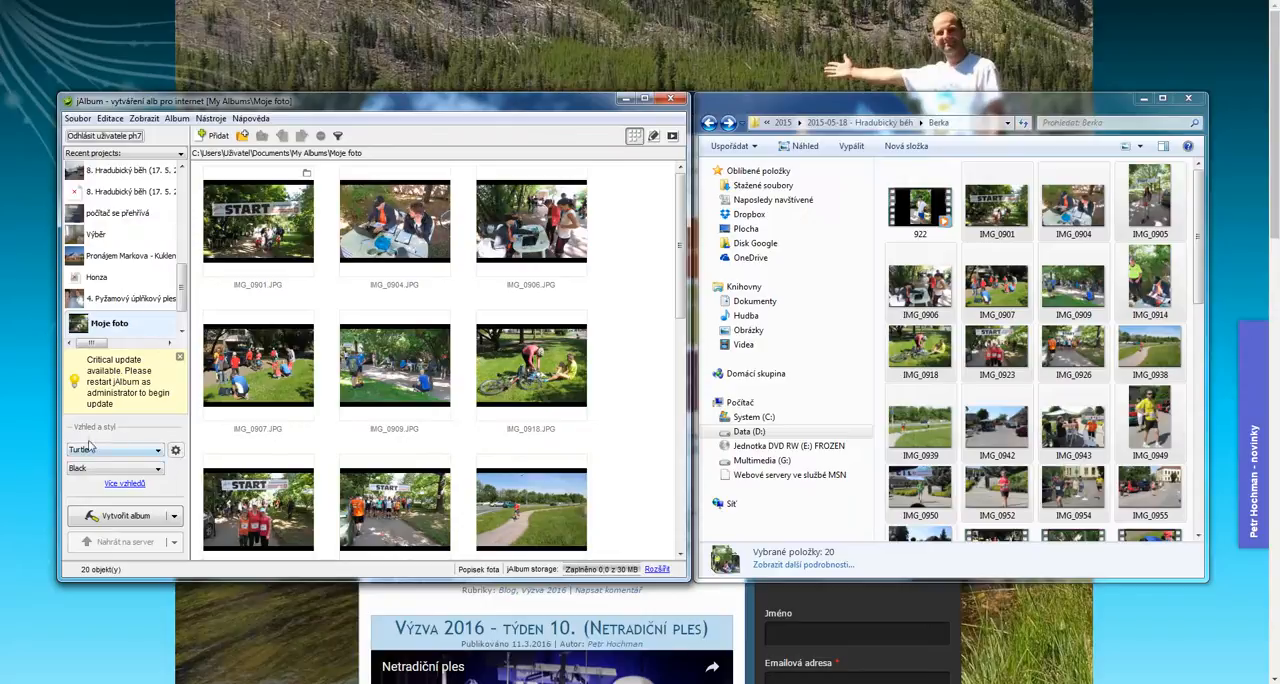
Set the album's image size limit to 1024x1024 in the image settings
{"action": "left_click", "coordinate": [175, 451]}
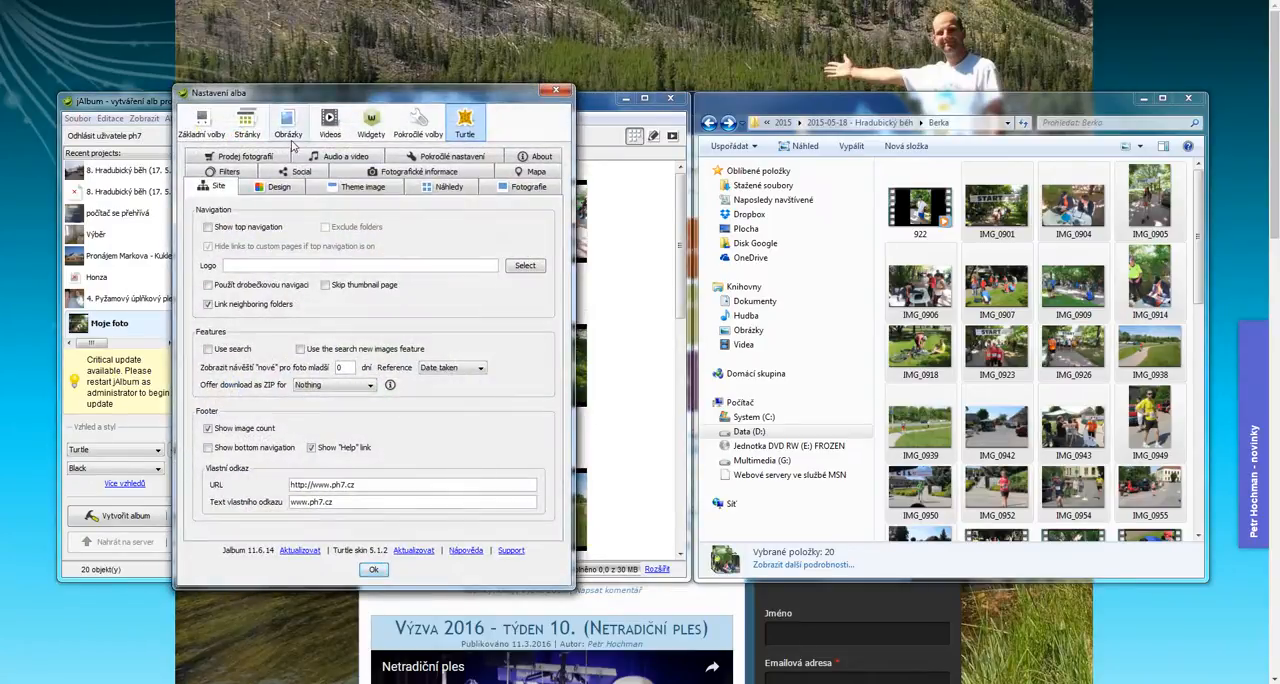
{"action": "left_click", "coordinate": [287, 124]}
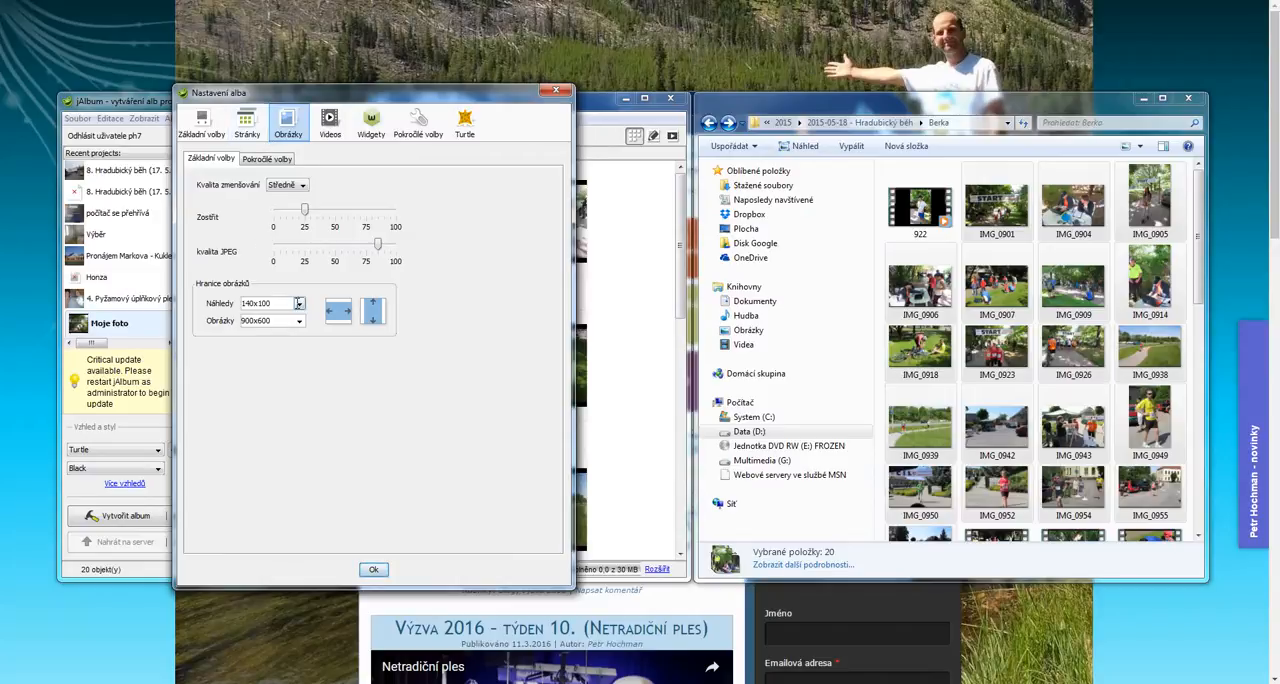
{"action": "left_click", "coordinate": [296, 303]}
{"action": "left_click", "coordinate": [369, 384]}
{"action": "left_click", "coordinate": [300, 324]}
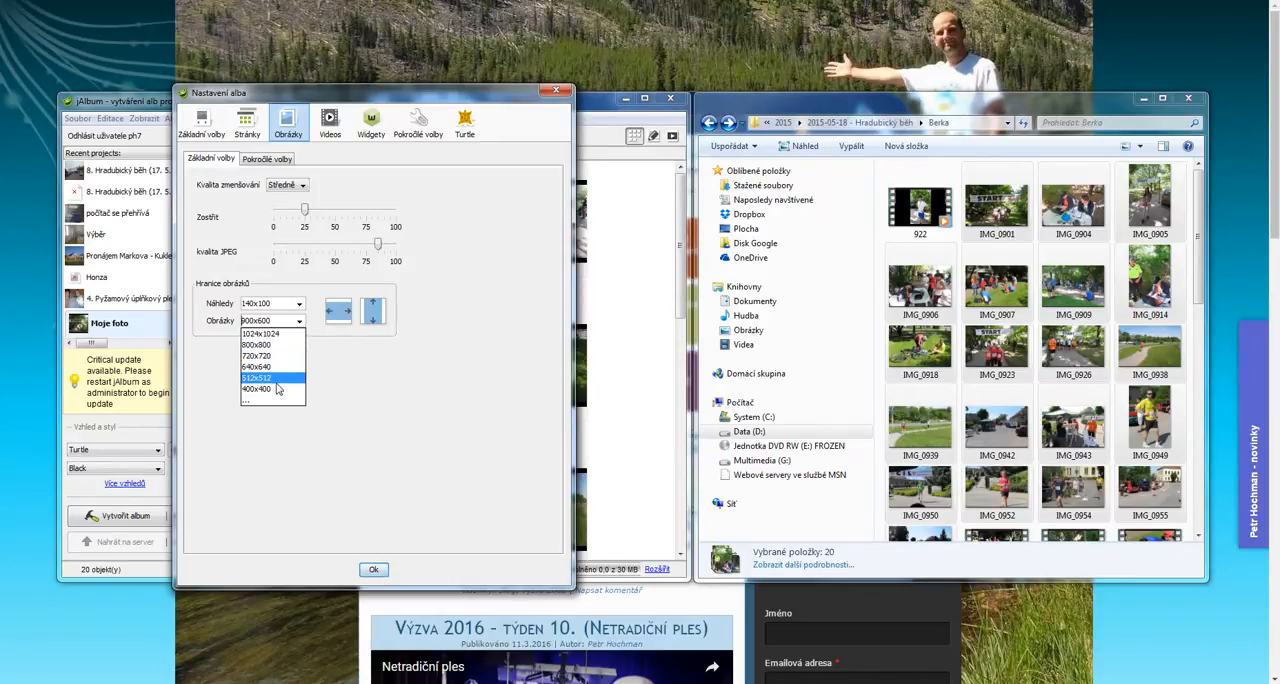
{"action": "left_click", "coordinate": [291, 335]}
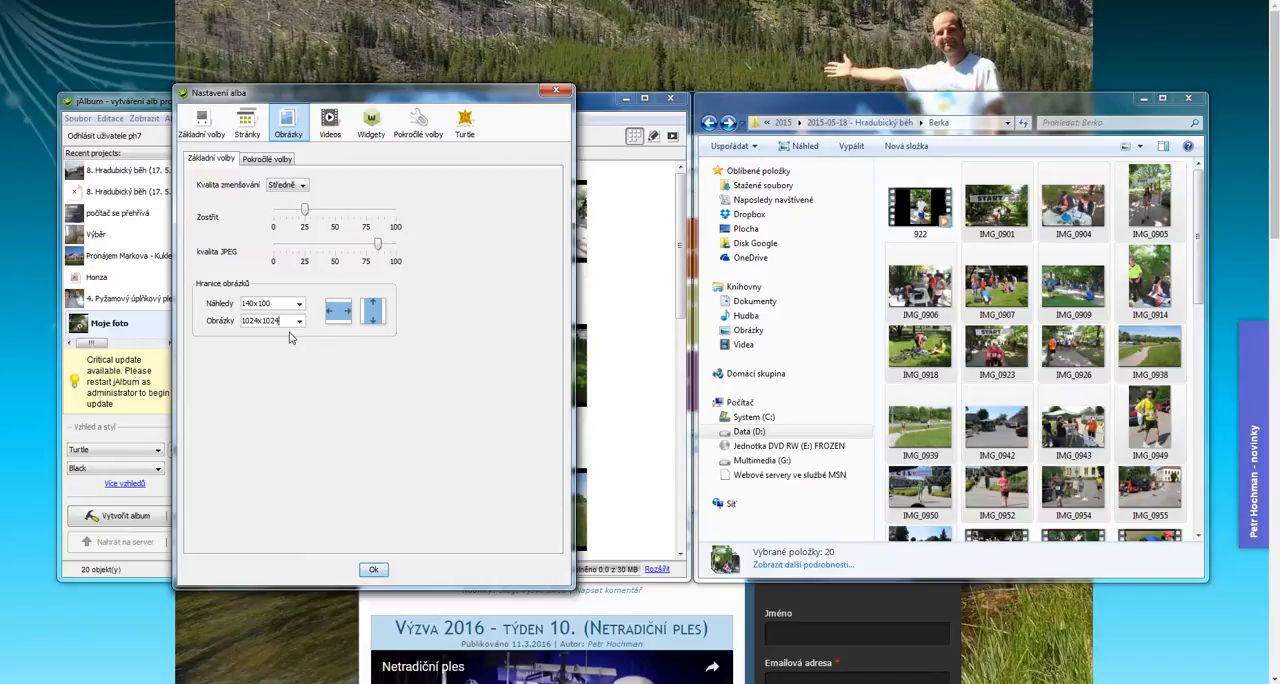
{"action": "left_click", "coordinate": [375, 570]}
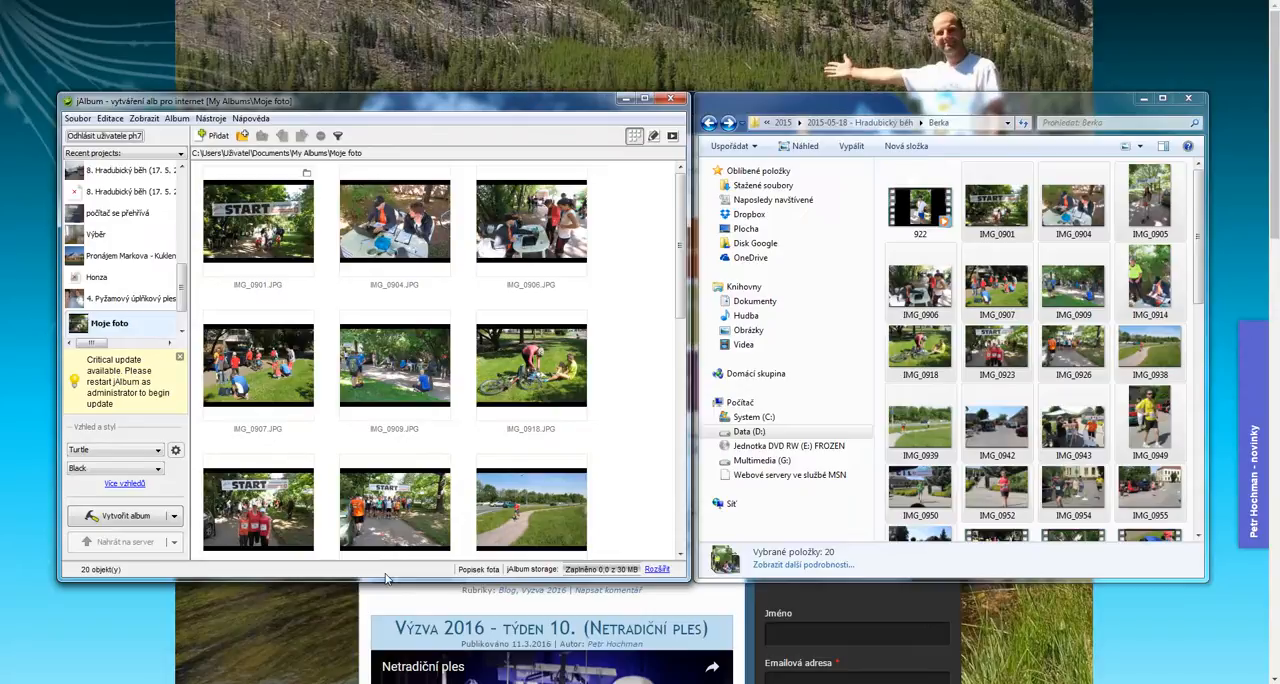
Generate the Moje foto album and open its output folder
{"action": "left_click", "coordinate": [125, 516]}
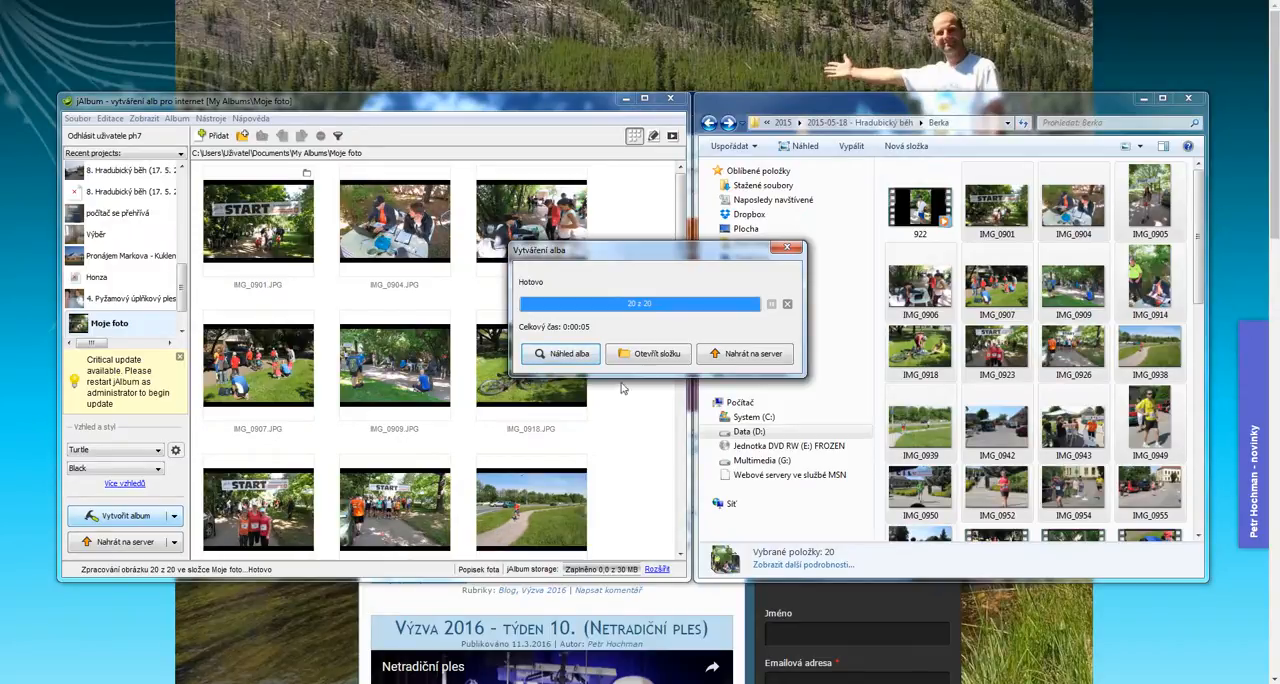
{"action": "left_click", "coordinate": [648, 356]}
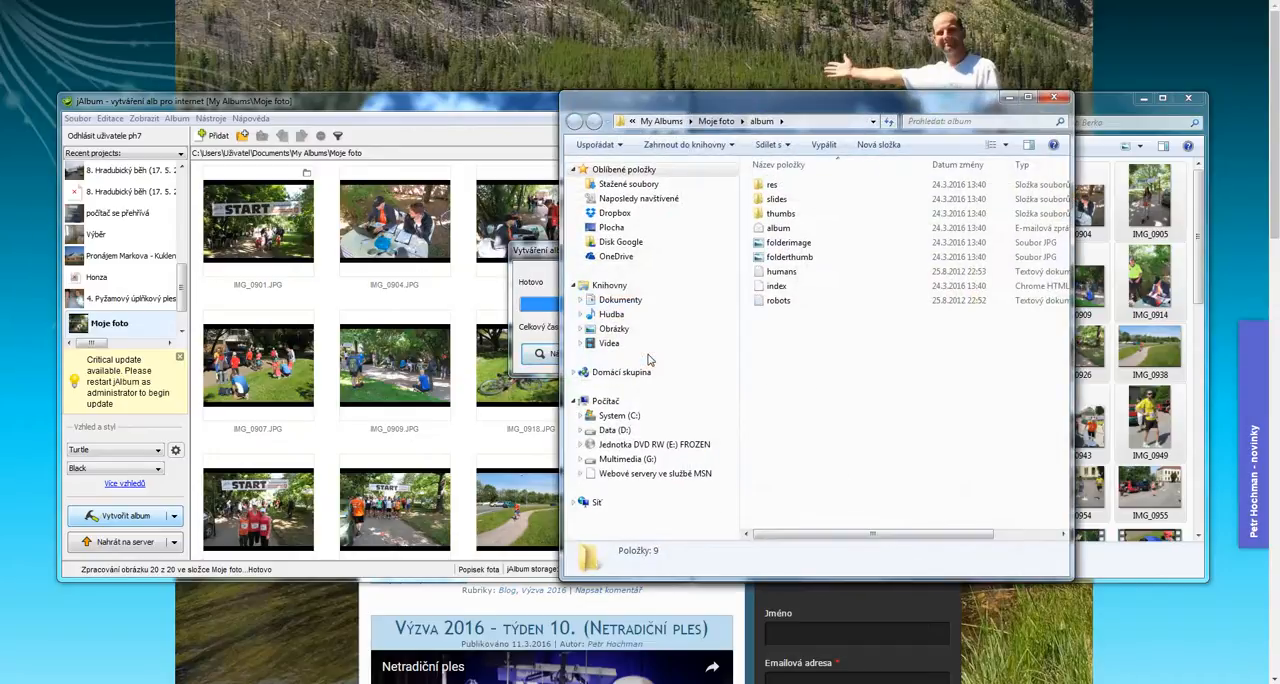
{"action": "left_click_drag", "start_coordinate": [900, 116], "coordinate": [720, 122]}
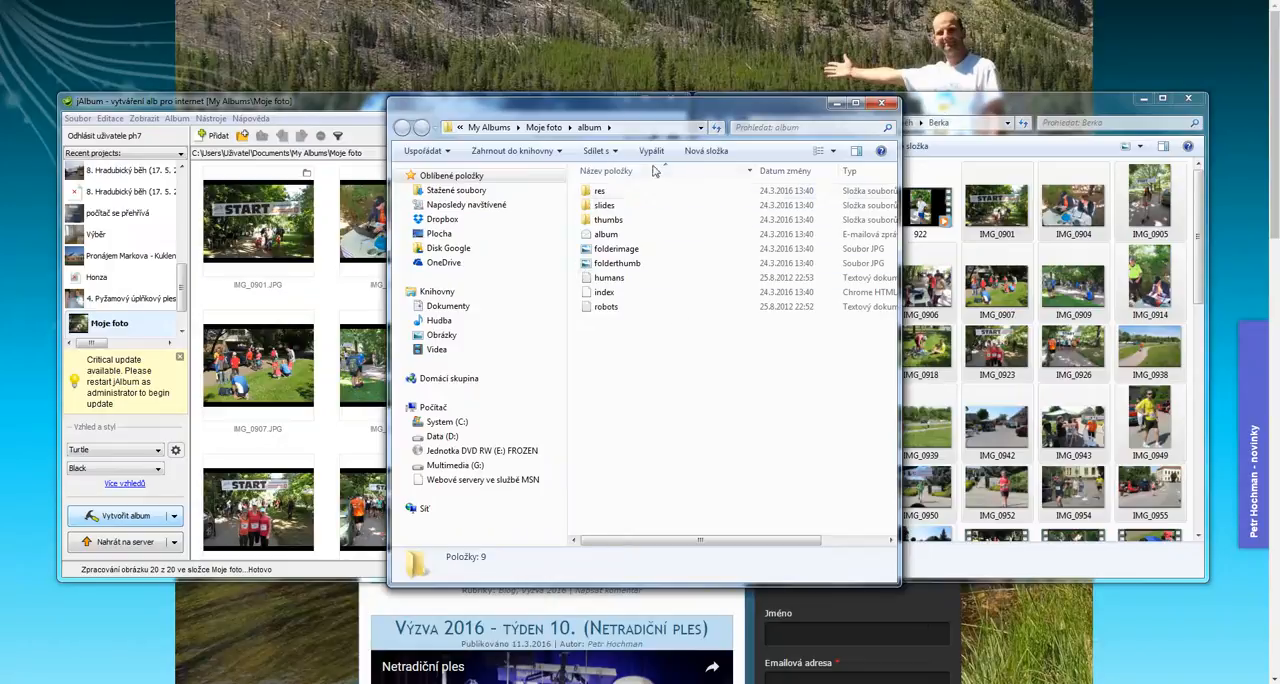
Open the album's index page in the browser and look through its first photos at full size
{"action": "double_click", "coordinate": [617, 294]}
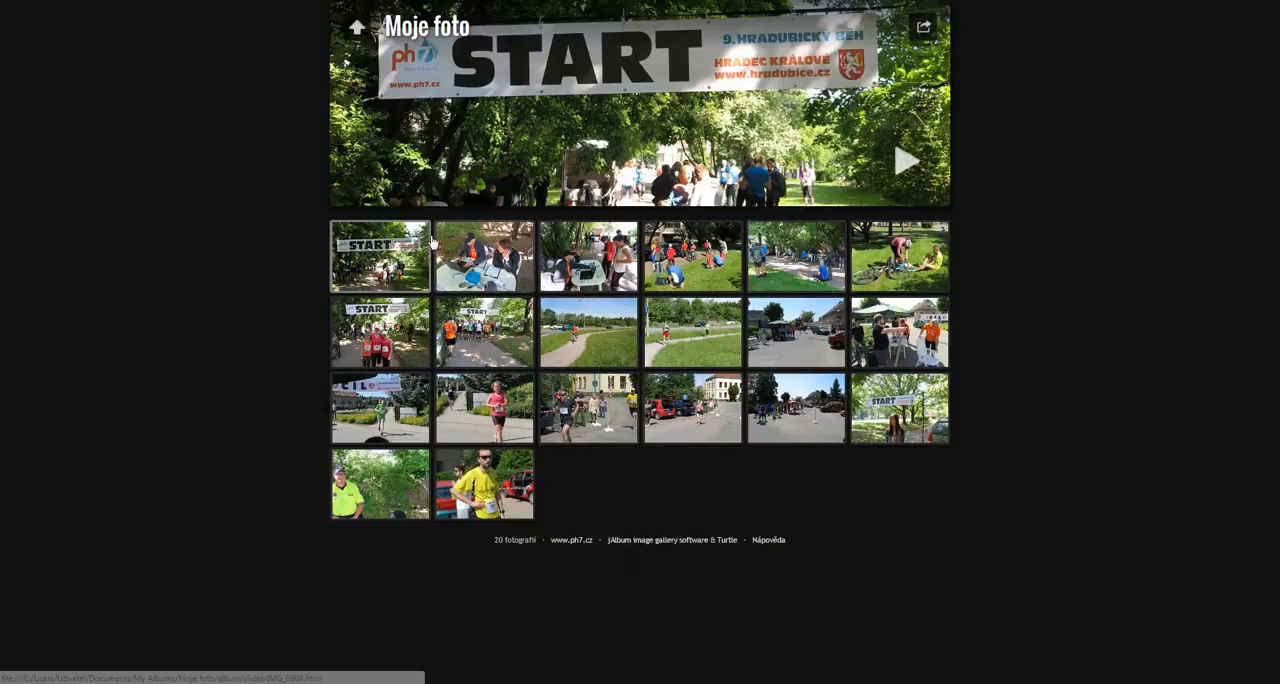
{"action": "left_click", "coordinate": [385, 252]}
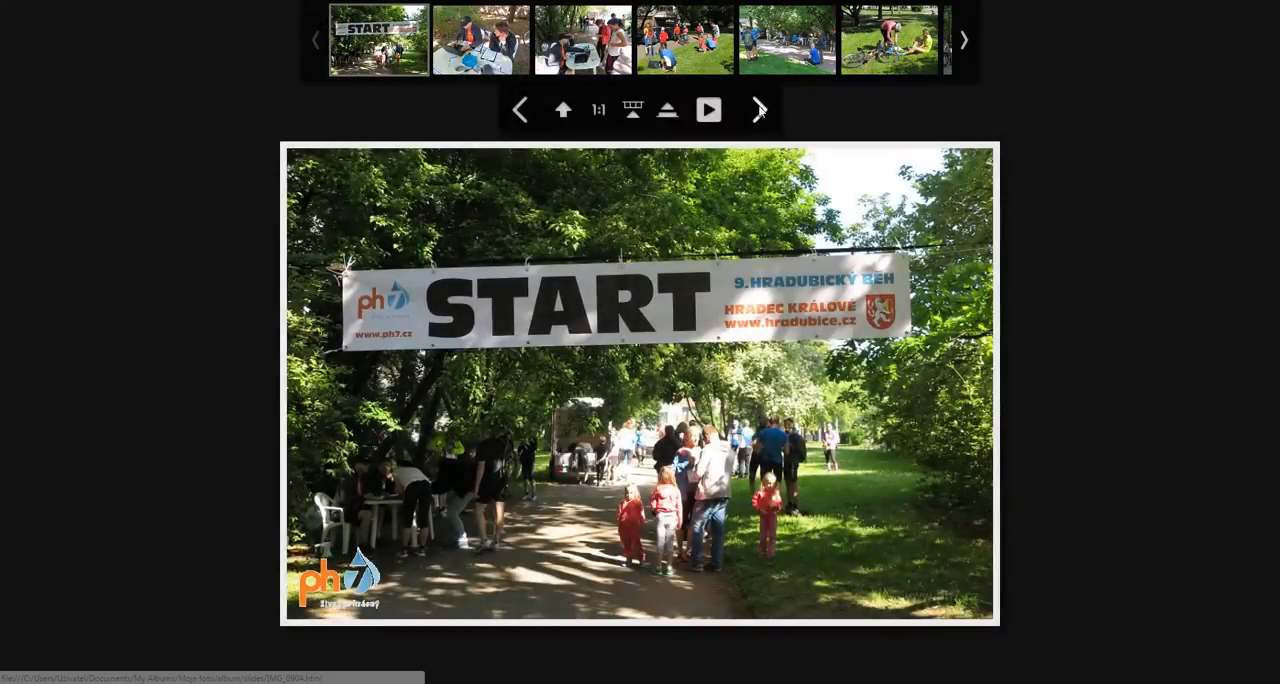
{"action": "left_click", "coordinate": [759, 110]}
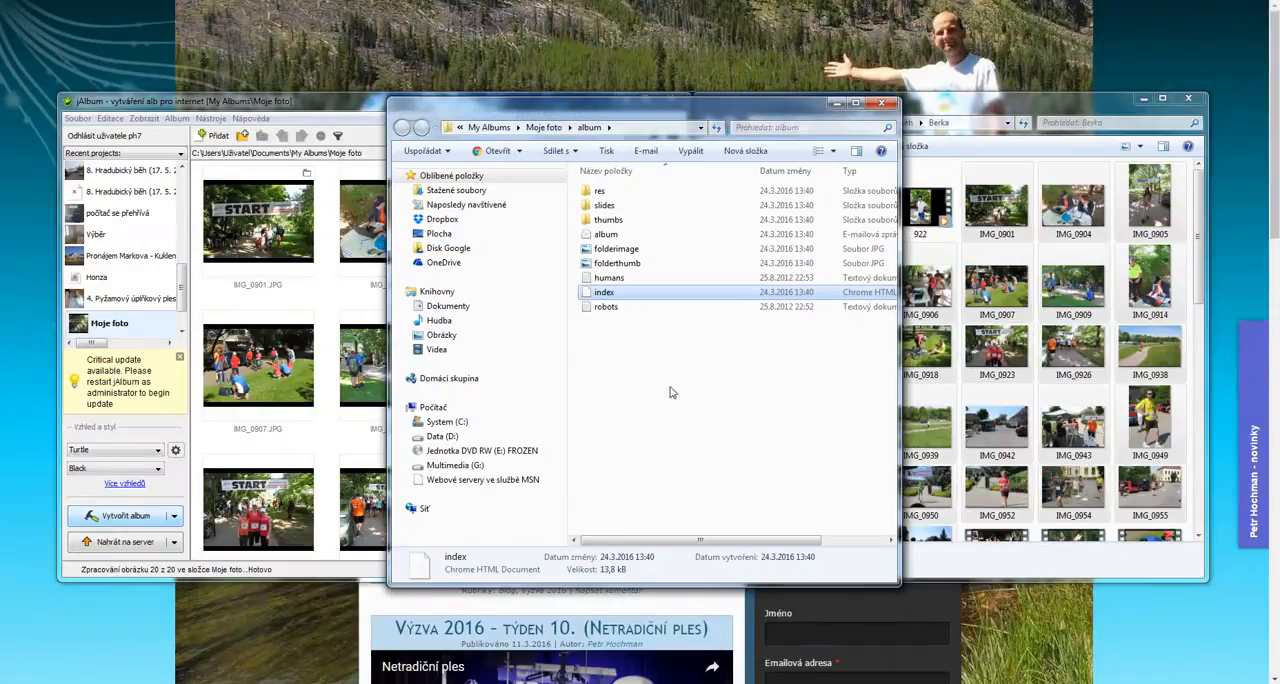
{"action": "left_click", "coordinate": [670, 392]}
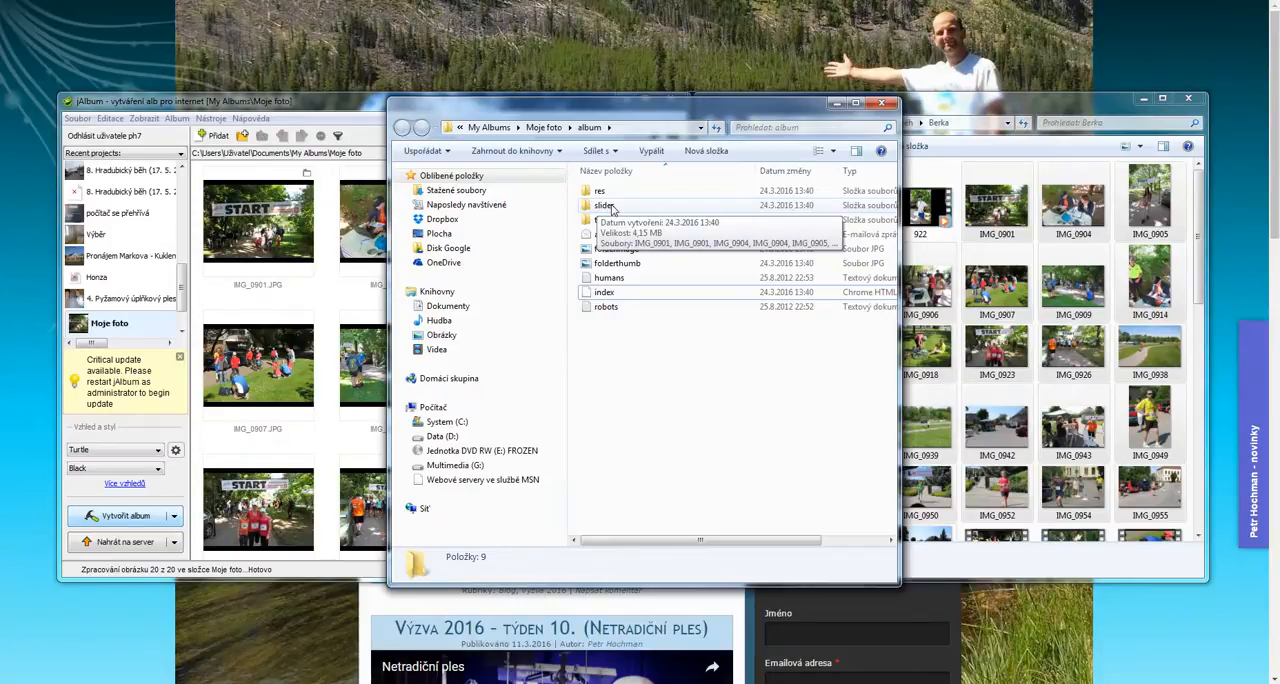
Open the album's slides folder and show its files in Content view to check their sizes
{"action": "double_click", "coordinate": [613, 207]}
{"action": "left_click", "coordinate": [613, 205]}
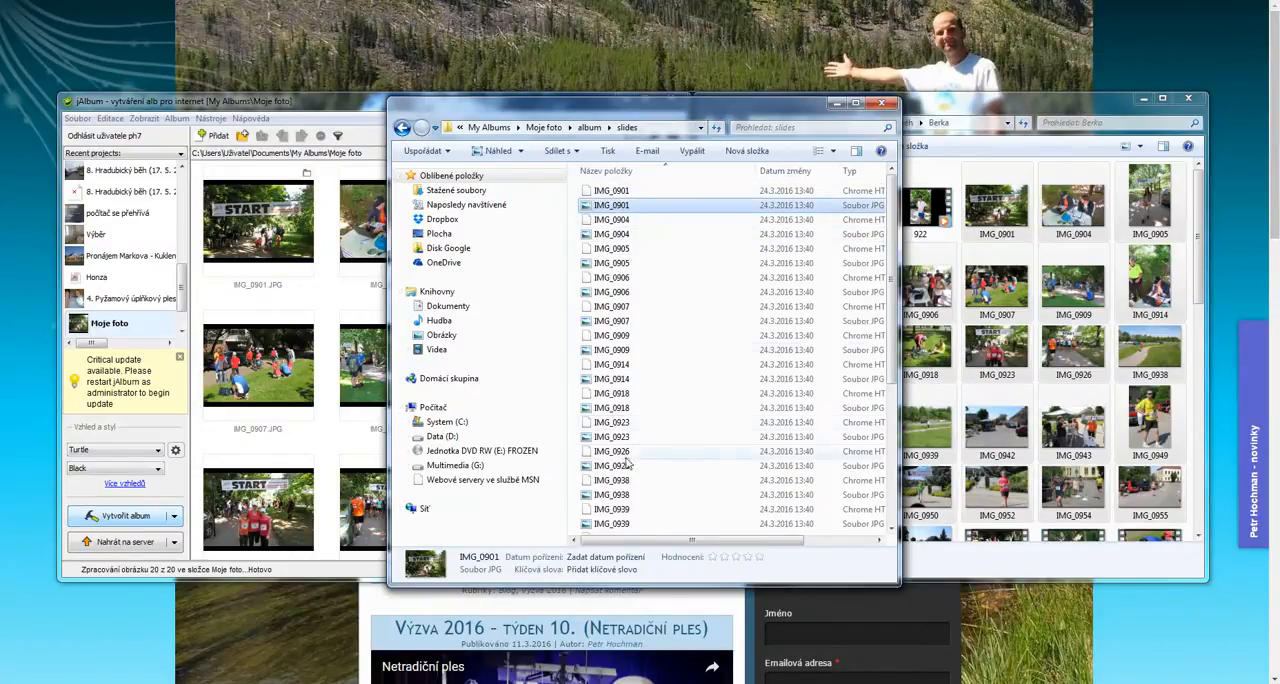
{"action": "left_click", "coordinate": [825, 156]}
{"action": "left_click", "coordinate": [830, 155]}
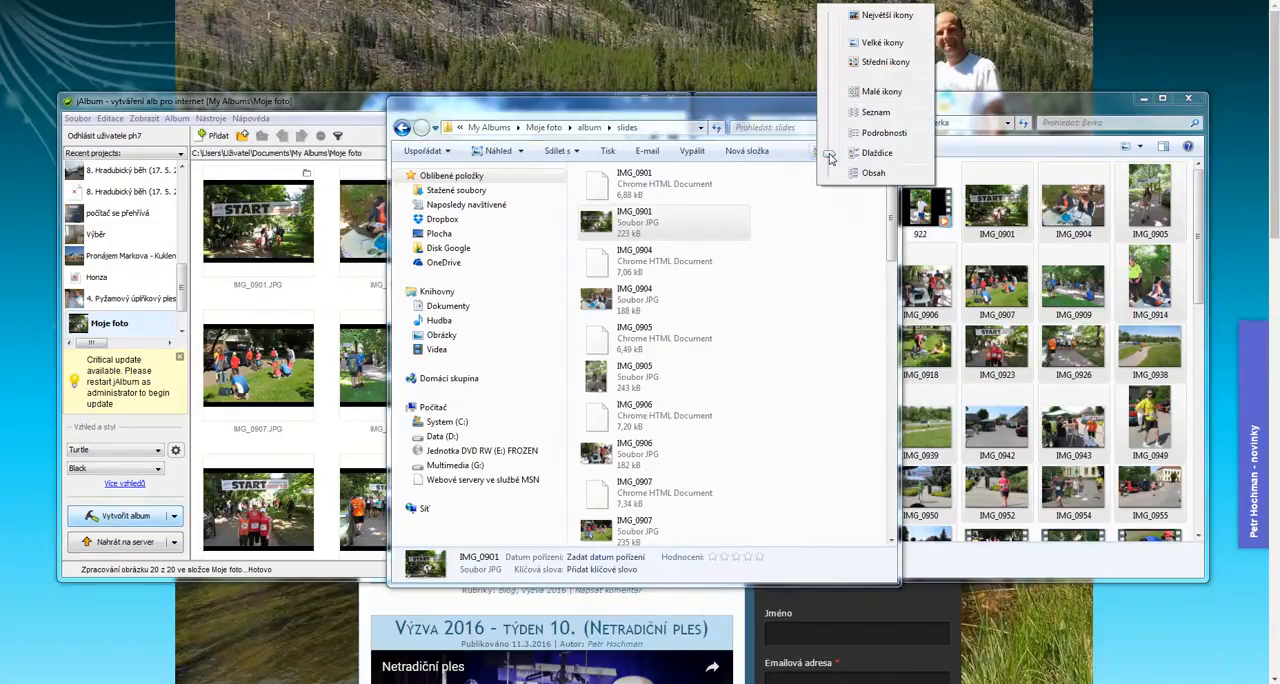
{"action": "left_click_drag", "start_coordinate": [838, 160], "coordinate": [834, 172]}
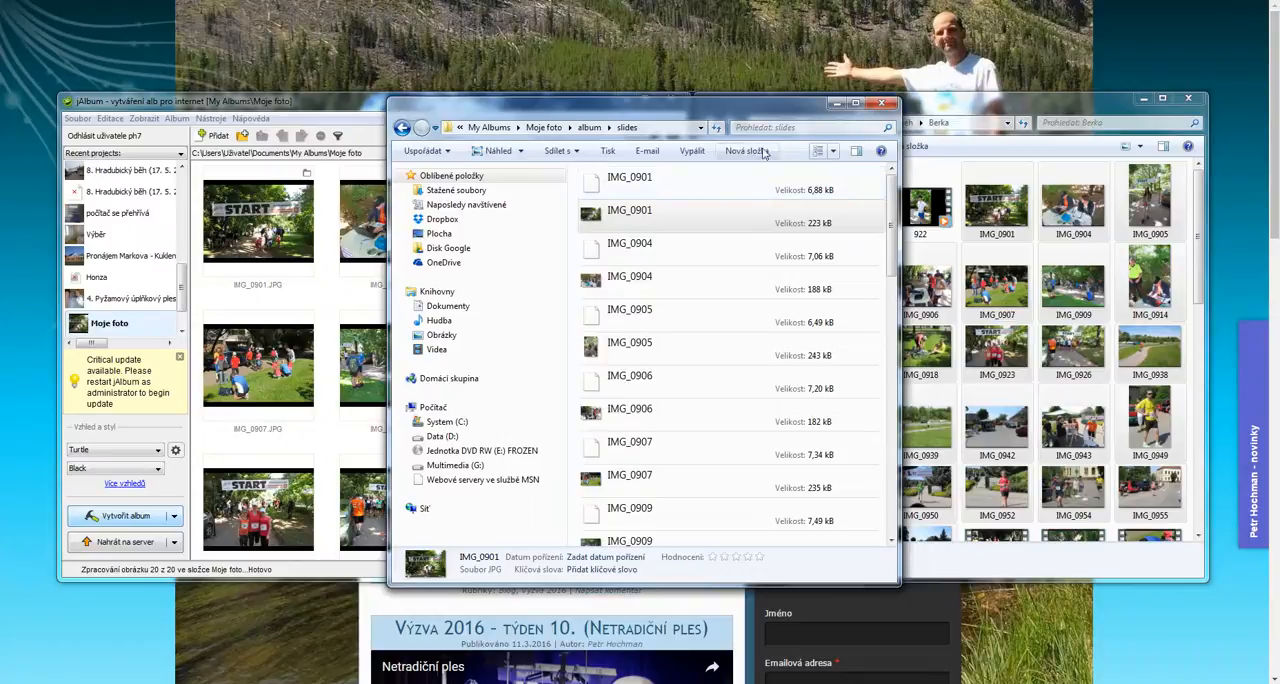
Sort the slides folder by type and select the JPG images IMG_0901 through IMG_0923
{"action": "right_click", "coordinate": [657, 188]}
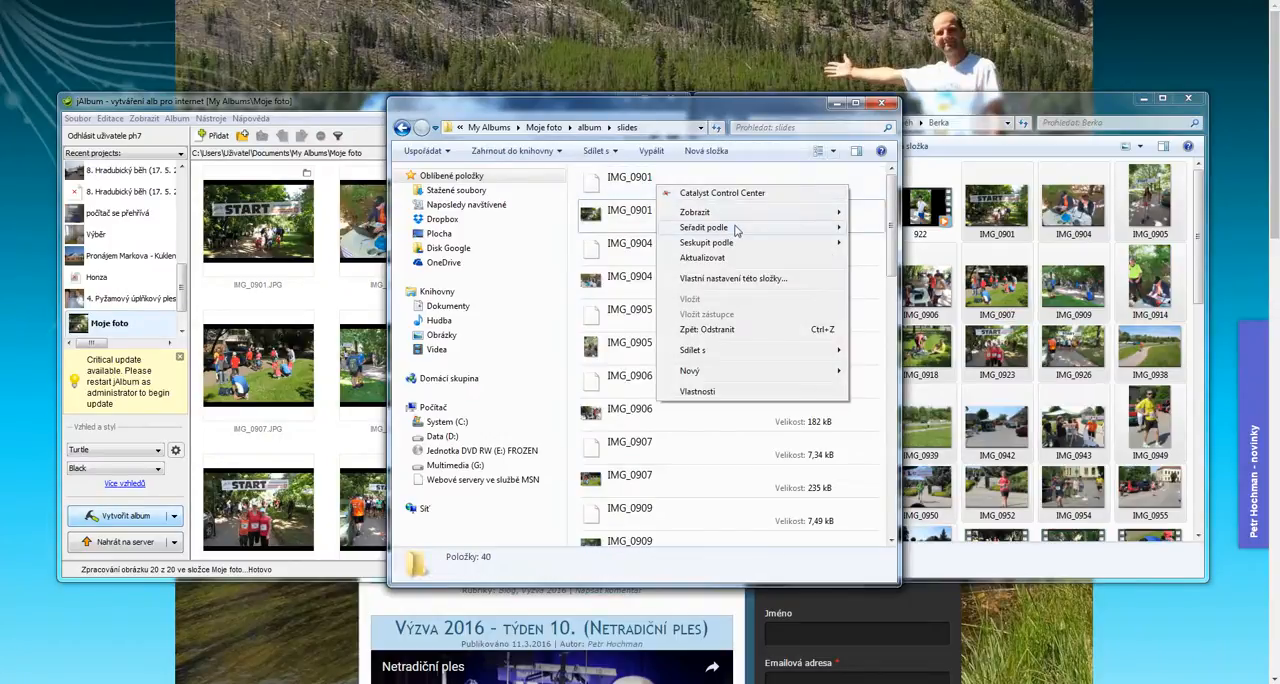
{"action": "mouse_move", "coordinate": [738, 230]}
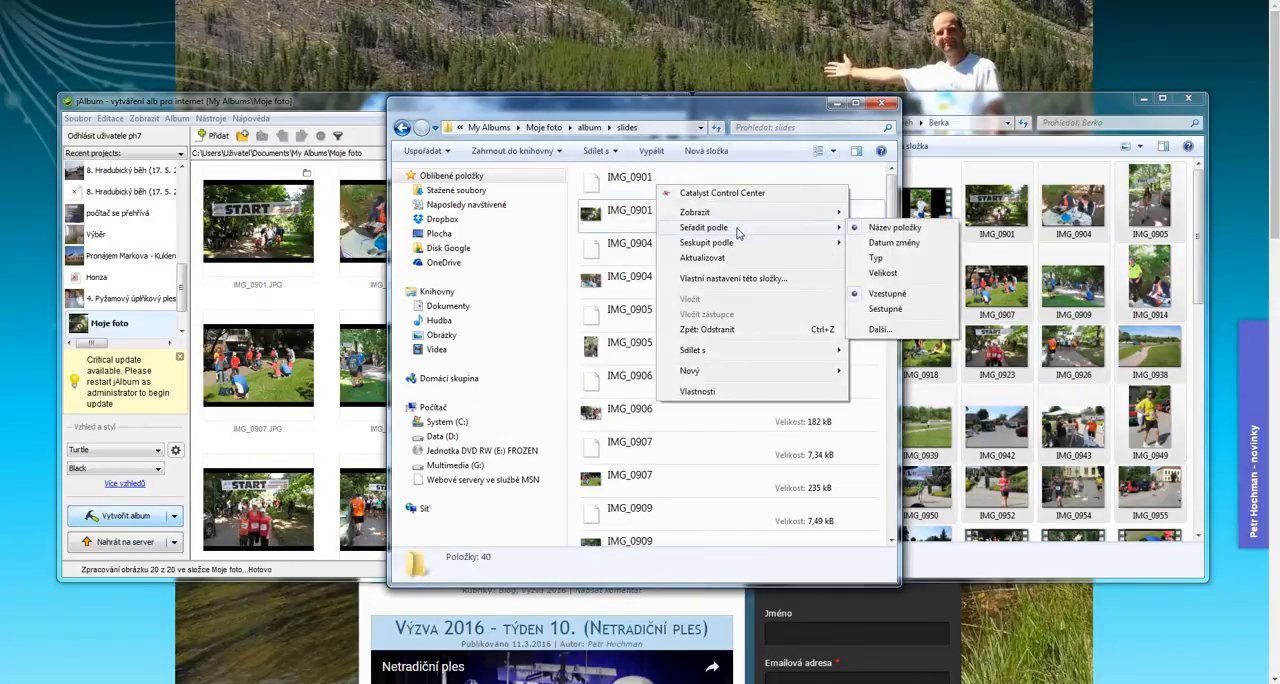
{"action": "left_click", "coordinate": [880, 259]}
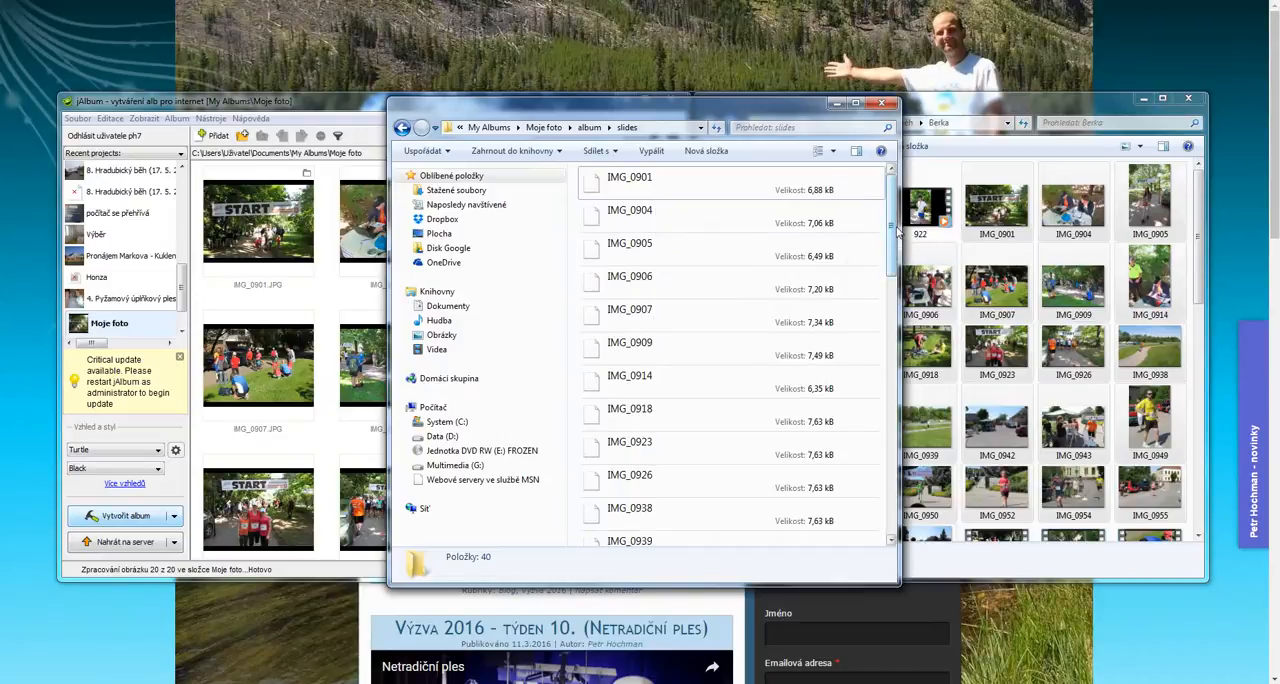
{"action": "left_click_drag", "start_coordinate": [897, 231], "coordinate": [870, 385]}
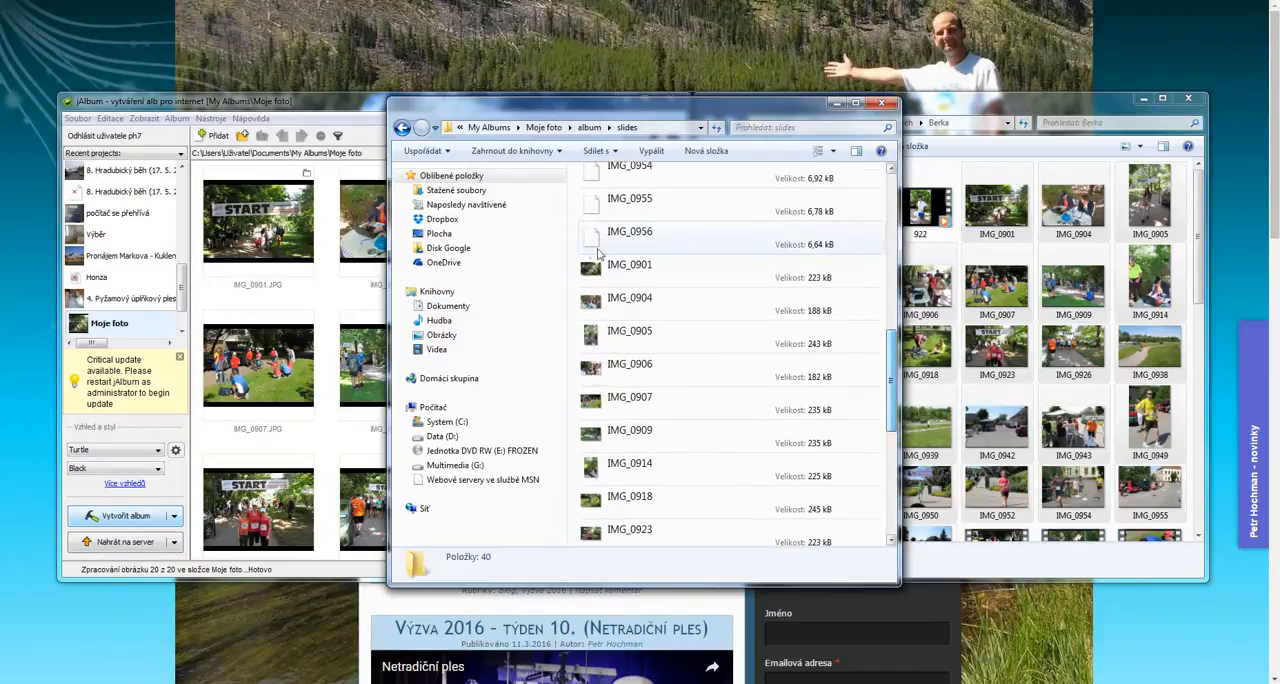
{"action": "left_click_drag", "start_coordinate": [575, 278], "coordinate": [835, 547]}
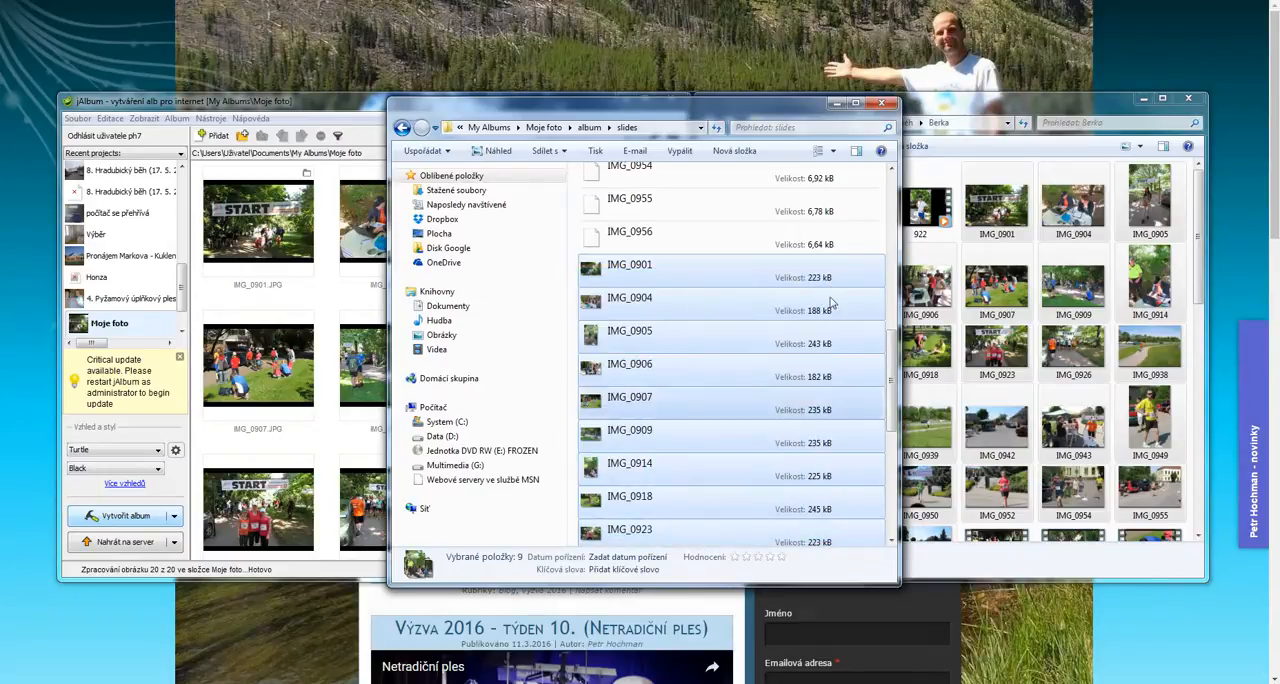
Switch the slides folder to Details view and page through its JPG photos in the image viewer
{"action": "left_click", "coordinate": [835, 150]}
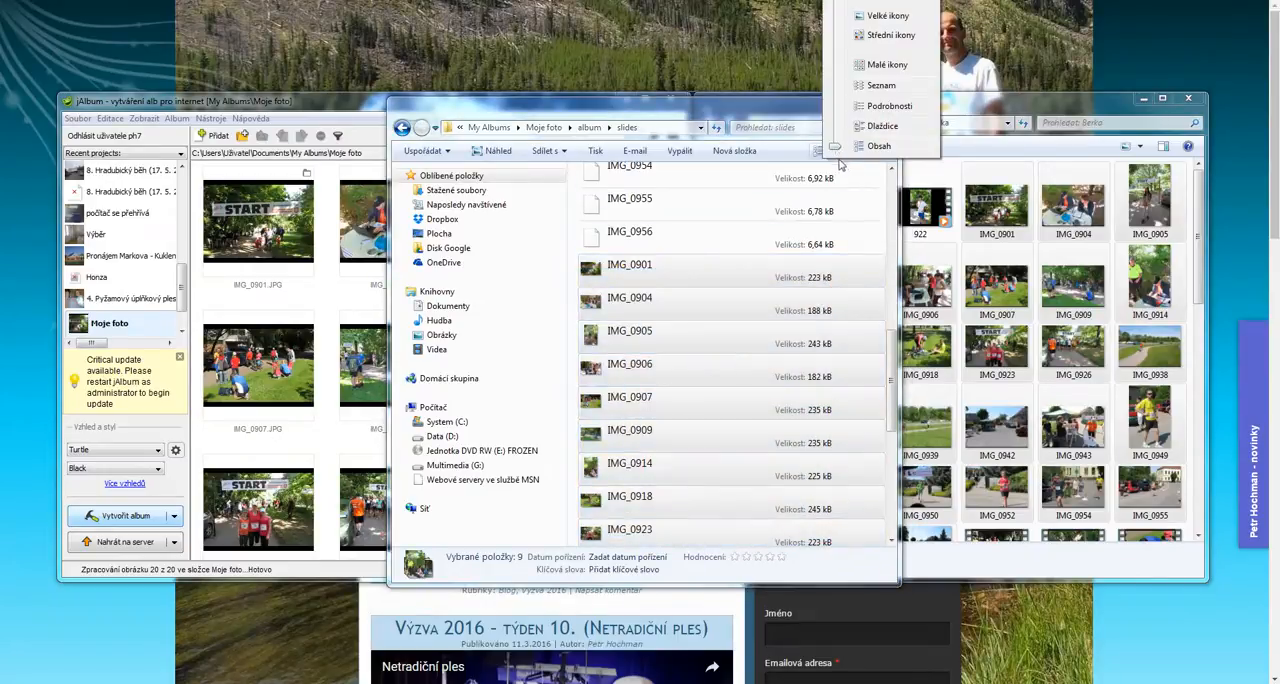
{"action": "left_click_drag", "start_coordinate": [838, 147], "coordinate": [840, 105]}
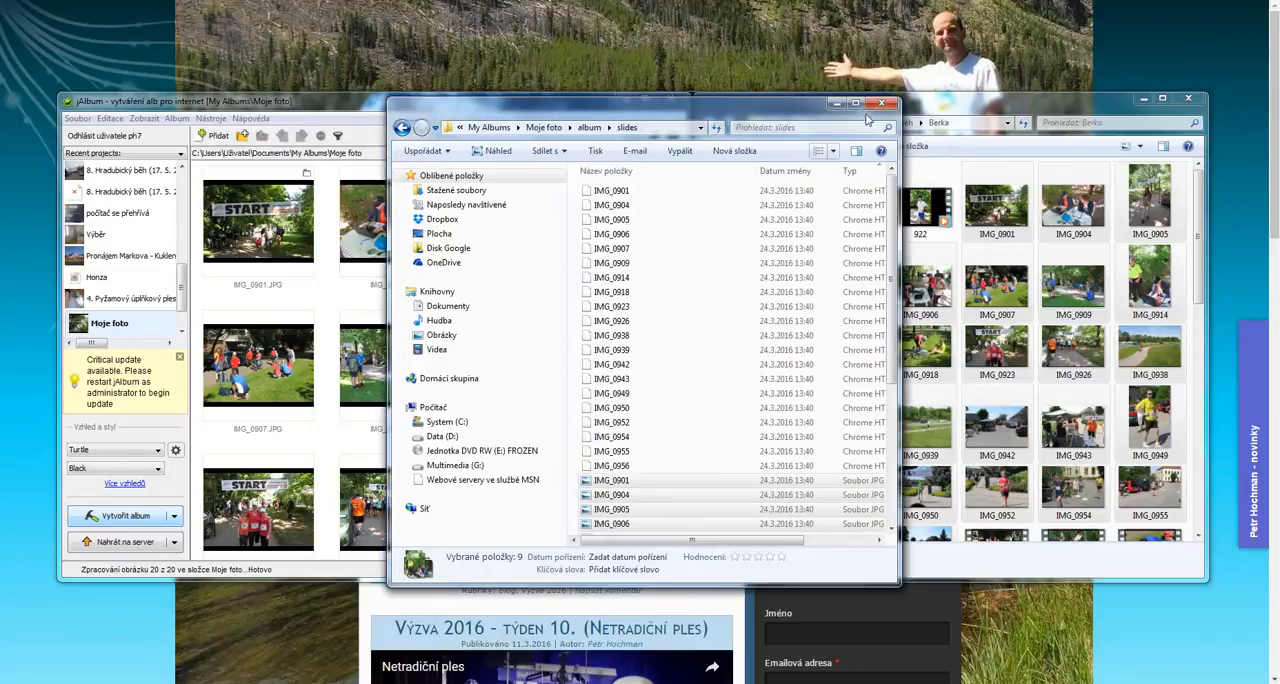
{"action": "left_click", "coordinate": [612, 481]}
{"action": "scroll", "coordinate": [620, 430], "scroll_direction": "down", "scroll_amount": 5}
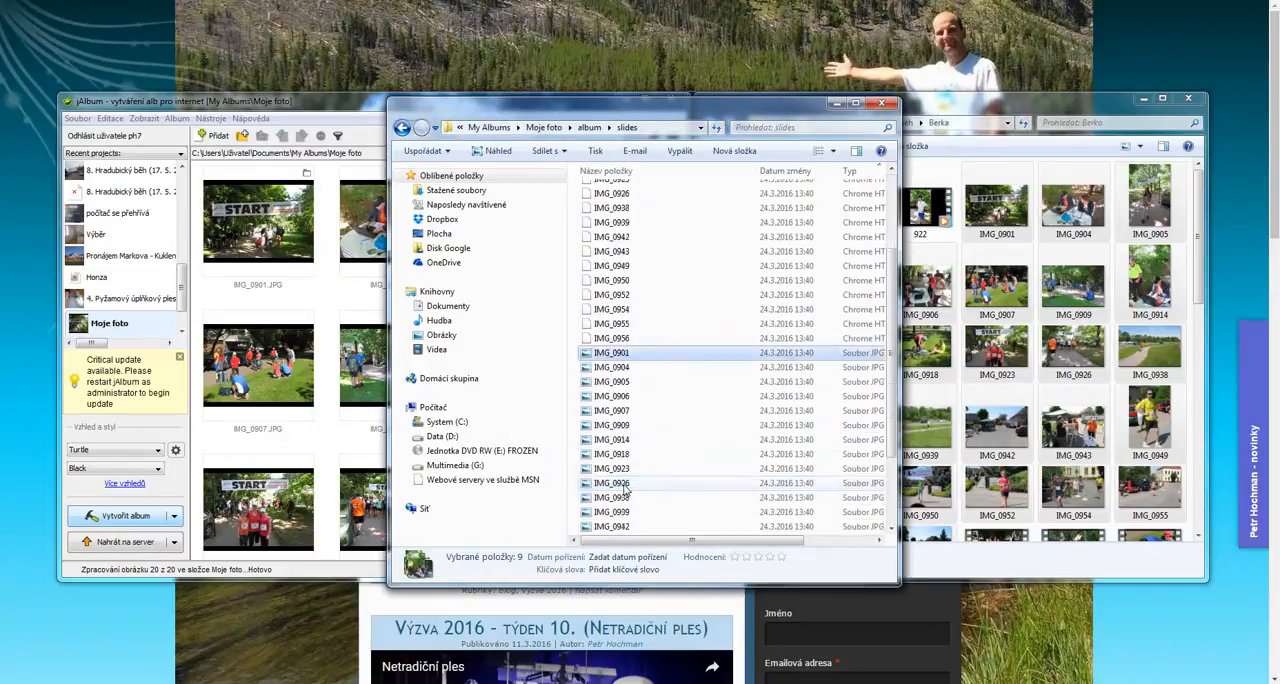
{"action": "double_click", "coordinate": [625, 339]}
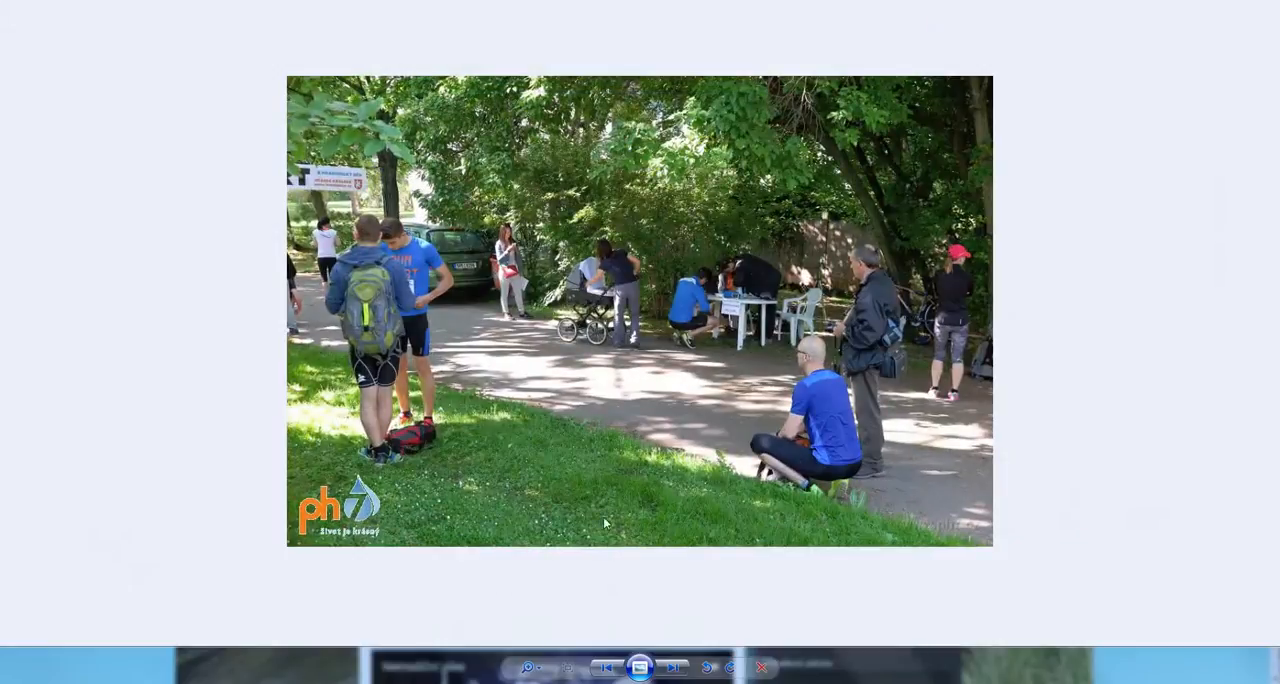
{"action": "left_click", "coordinate": [673, 668]}
{"action": "left_click", "coordinate": [673, 668]}
{"action": "left_click", "coordinate": [673, 668]}
{"action": "left_click", "coordinate": [673, 668]}
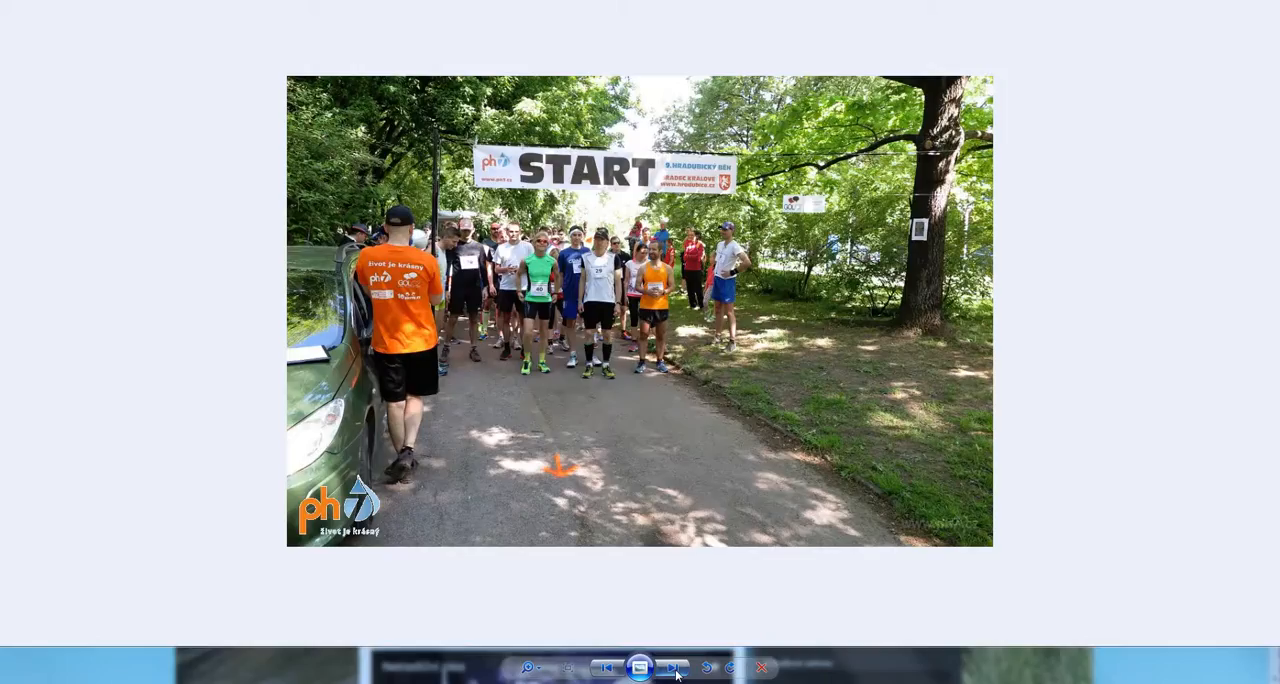
{"action": "left_click", "coordinate": [673, 668]}
{"action": "left_click", "coordinate": [673, 668]}
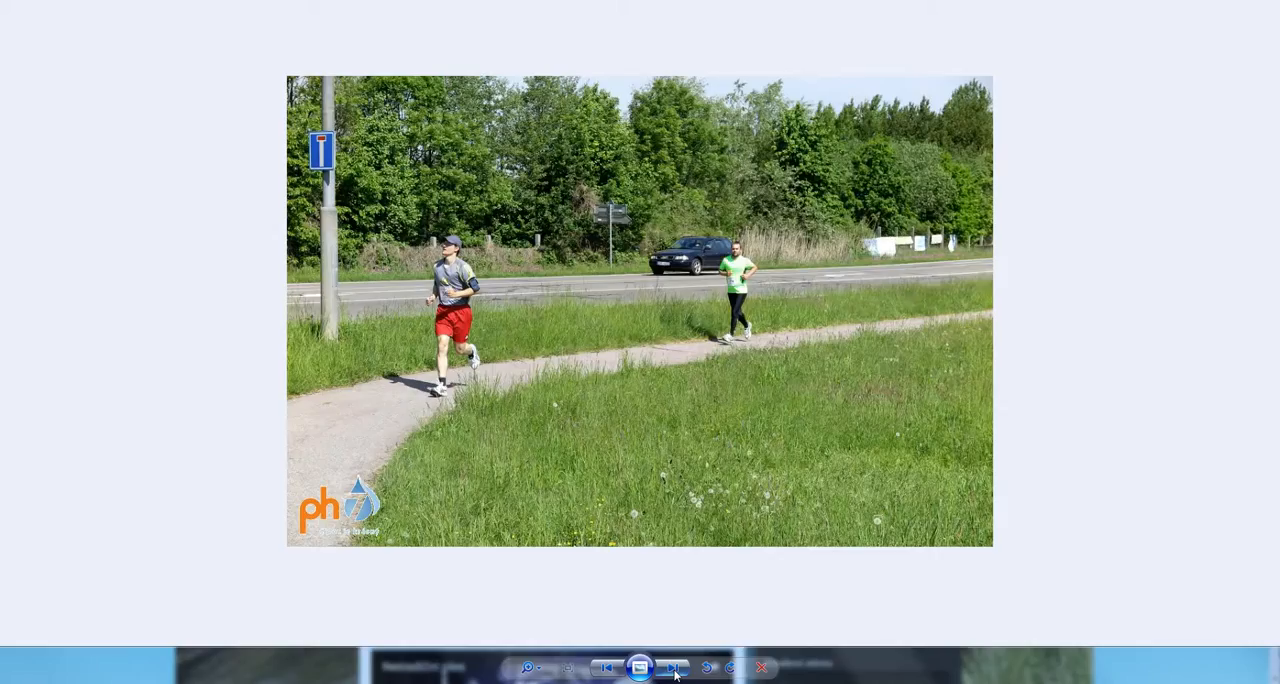